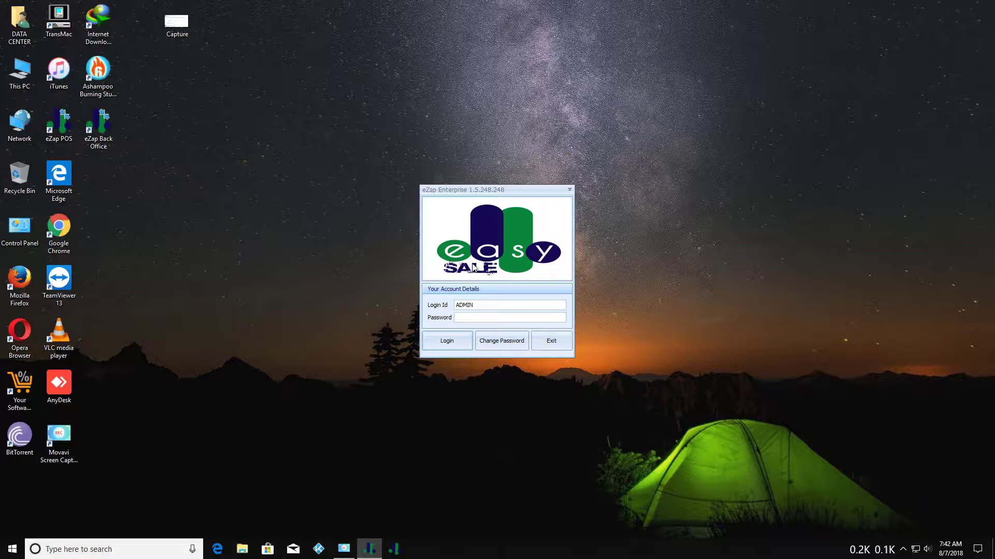
# Log in with the administrator account, decline the birthdays prompt, and open the Sales Agents list.
pyautogui.hotkey('shift', 'Tab')
pyautogui.write('admin')
pyautogui.press('Tab')
pyautogui.write('*****')
pyautogui.click(453, 344)
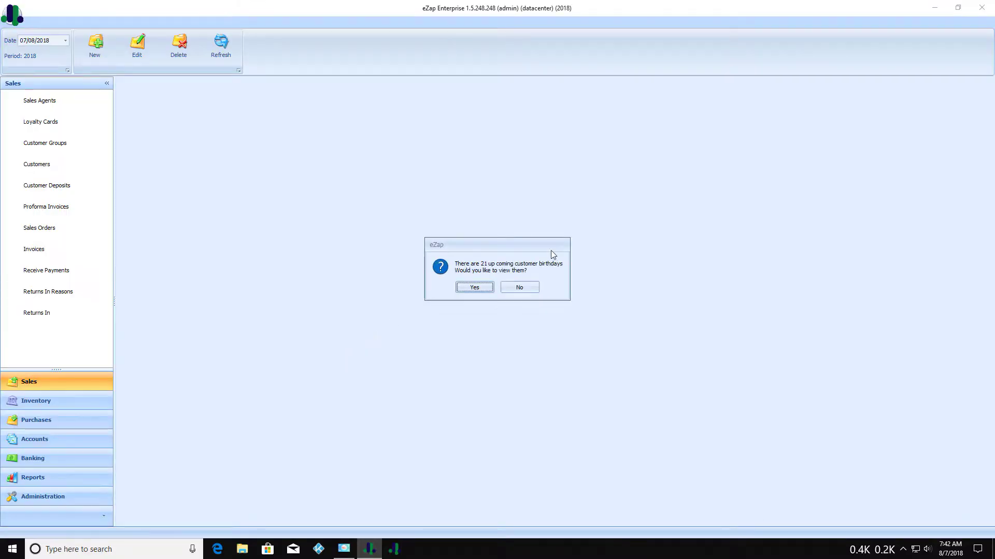
pyautogui.click(505, 288)
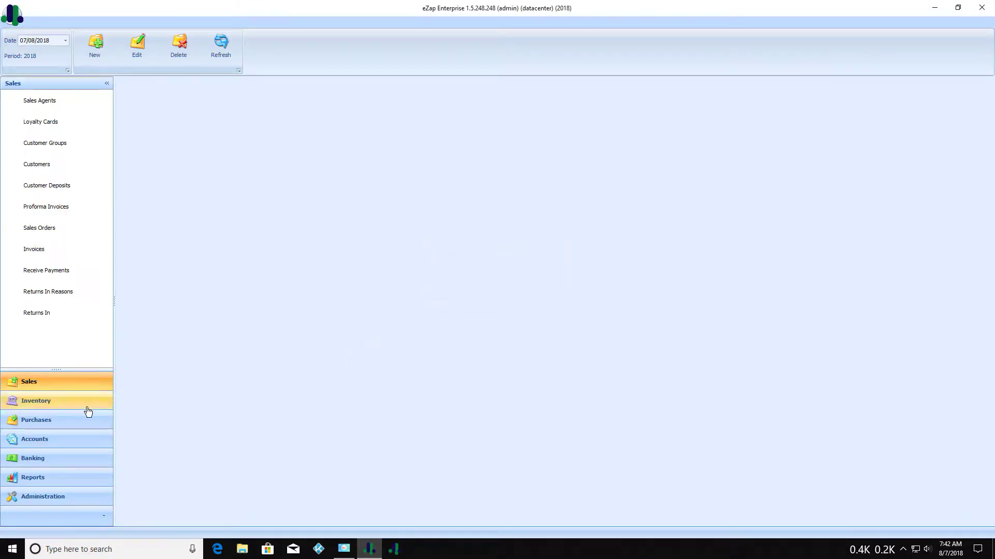
pyautogui.click(55, 104)
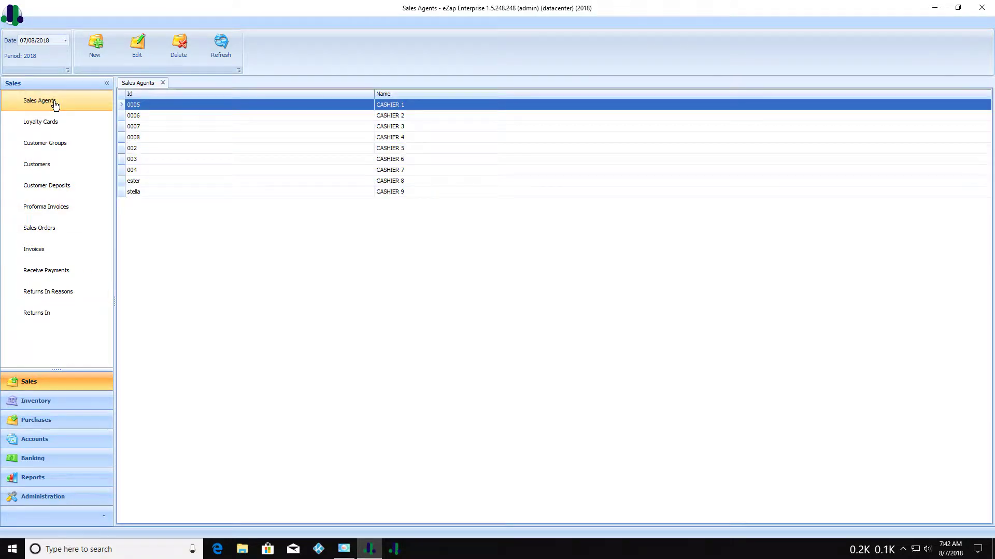
# Add and save sales agent Id 000001 named CASHIER 10.
pyautogui.click(93, 39)
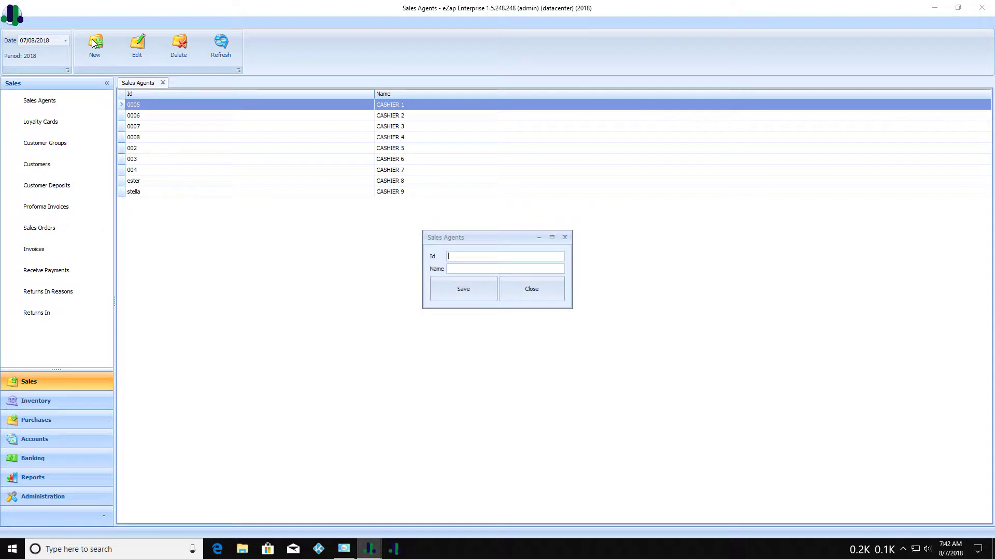
pyautogui.click(455, 255)
pyautogui.press('BackSpace')
pyautogui.write('000001')
pyautogui.click(454, 268)
pyautogui.write('CASHIER ')
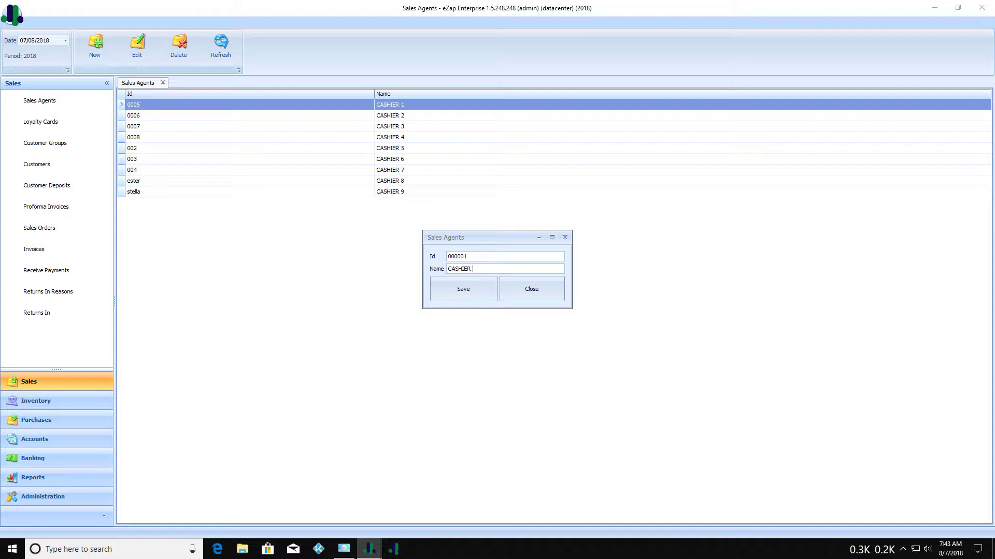
pyautogui.write('1')
pyautogui.click(459, 290)
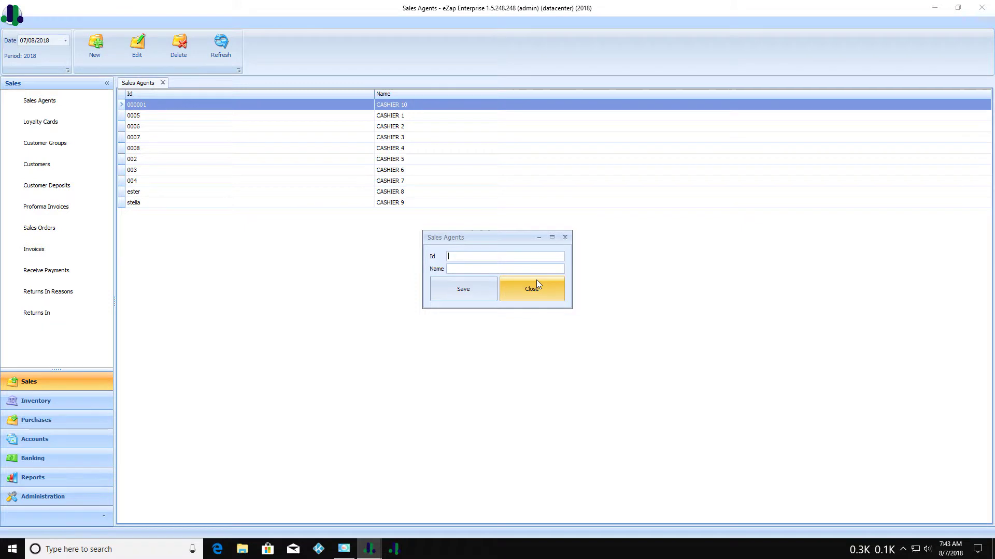
pyautogui.click(536, 284)
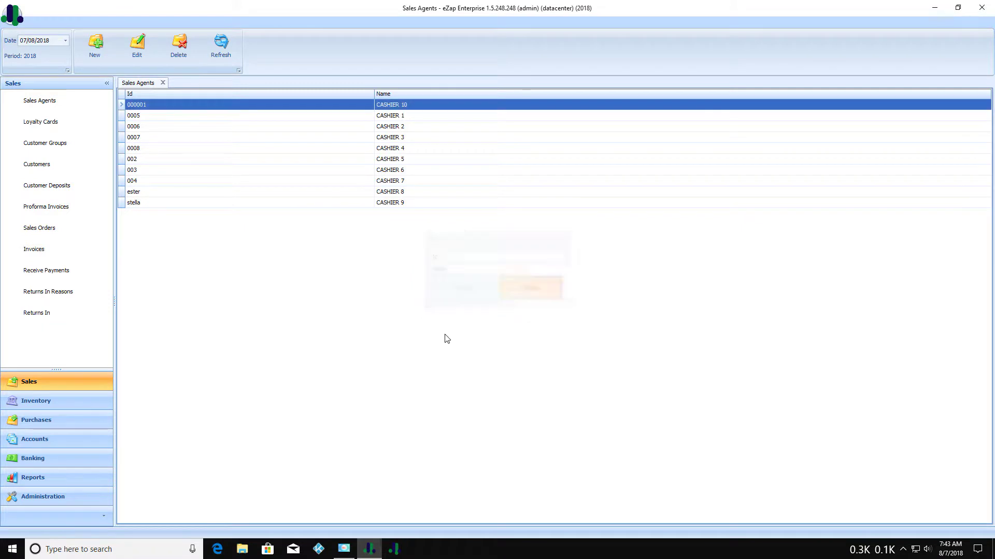
# Create and save loyalty card COPPER with entrance point 0.00, then bring up its gain rates.
pyautogui.click(83, 128)
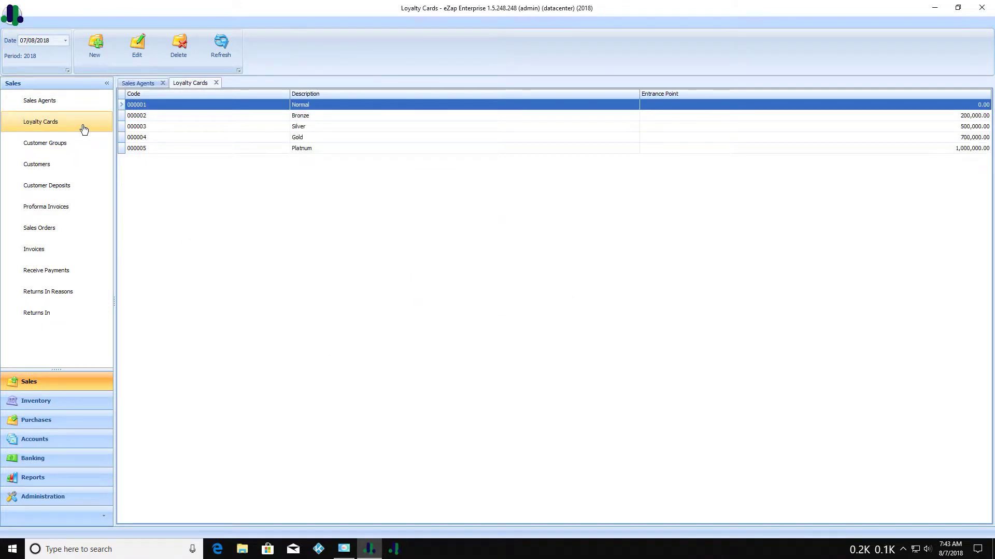
pyautogui.click(100, 55)
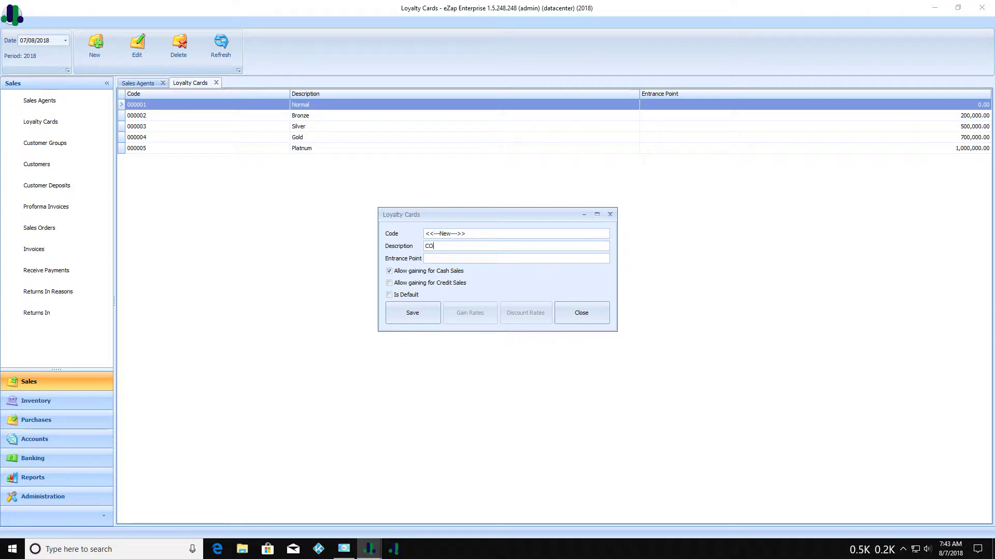
pyautogui.write('PPER')
pyautogui.click(453, 259)
pyautogui.click(421, 311)
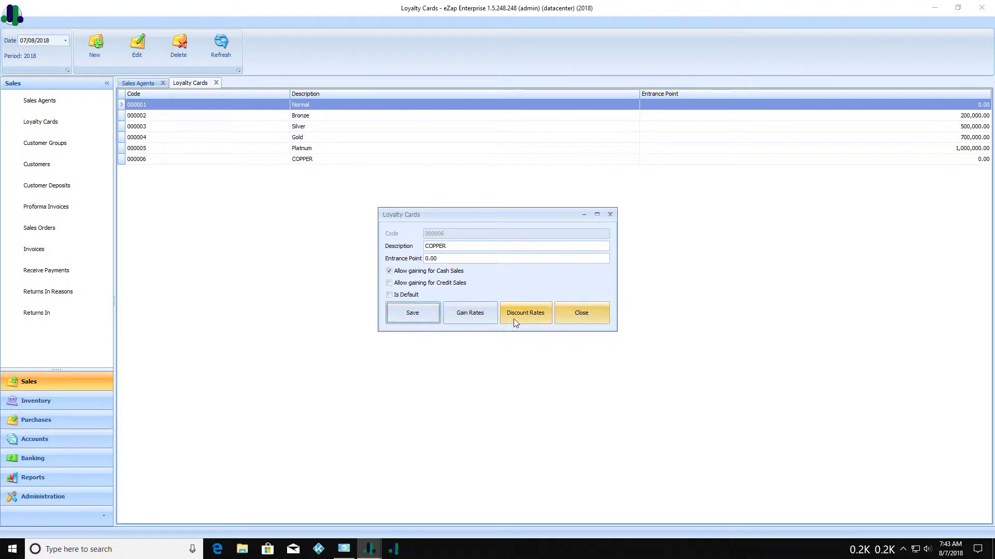
pyautogui.click(480, 314)
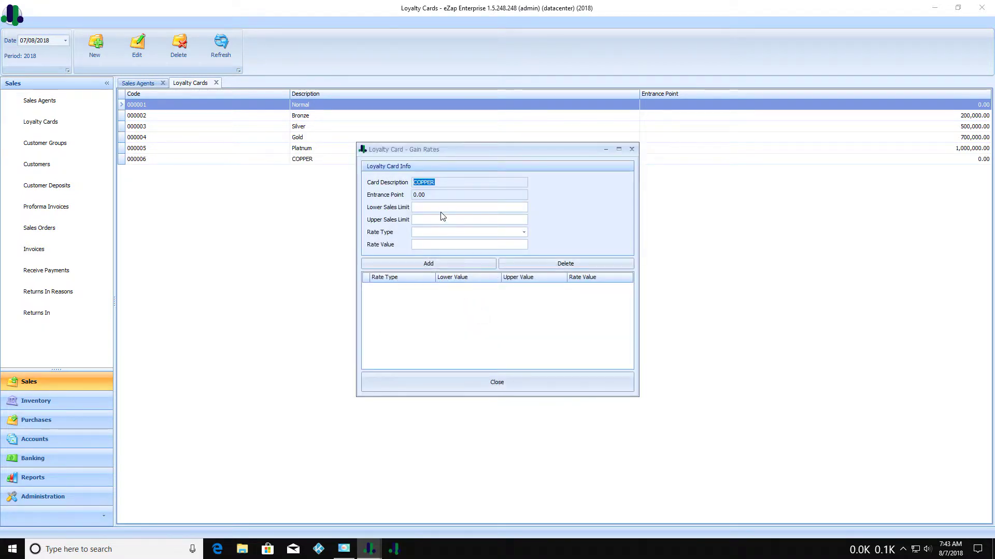
# Add a Percent gain rate of 1.00 for sales 0.00–500,000 to COPPER and save the card.
pyautogui.click(437, 207)
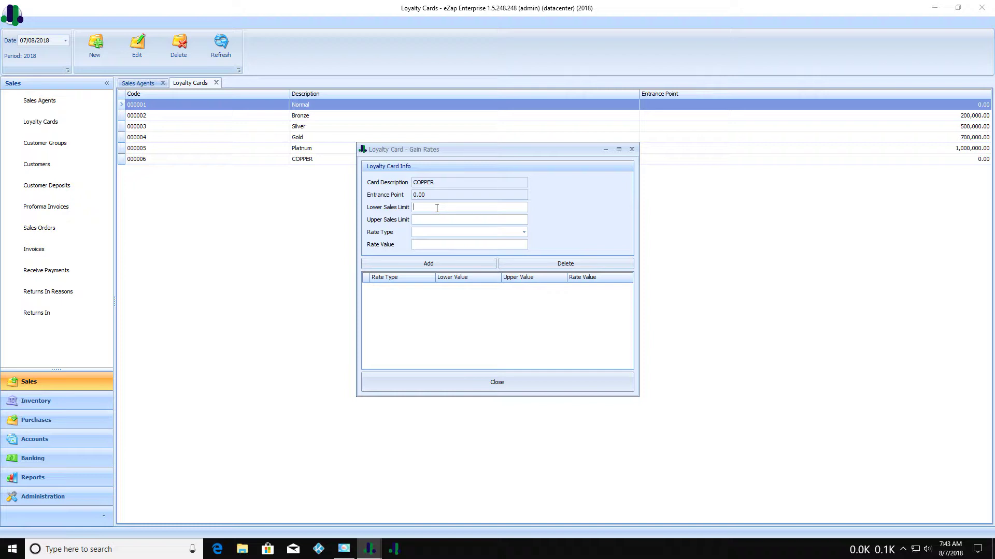
pyautogui.write('0.00')
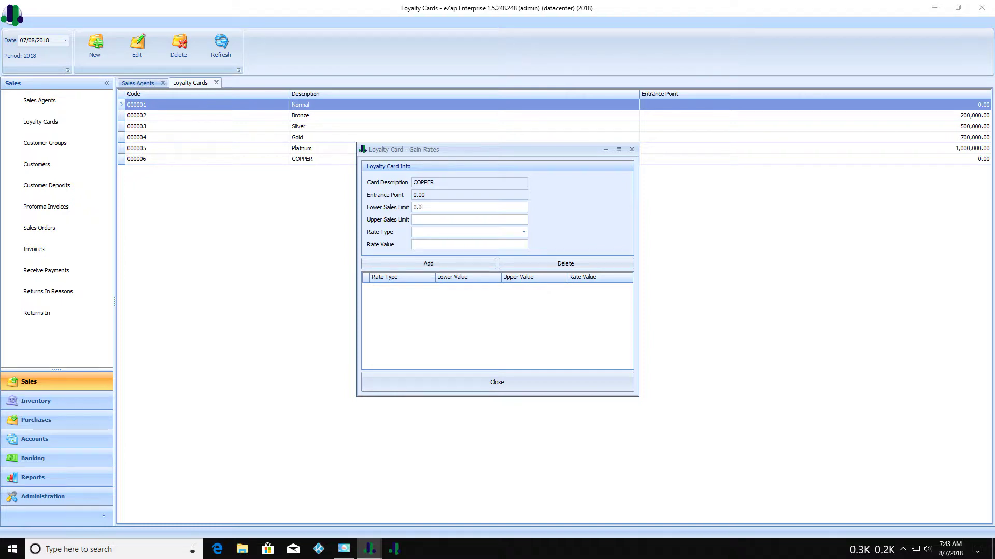
pyautogui.click(435, 219)
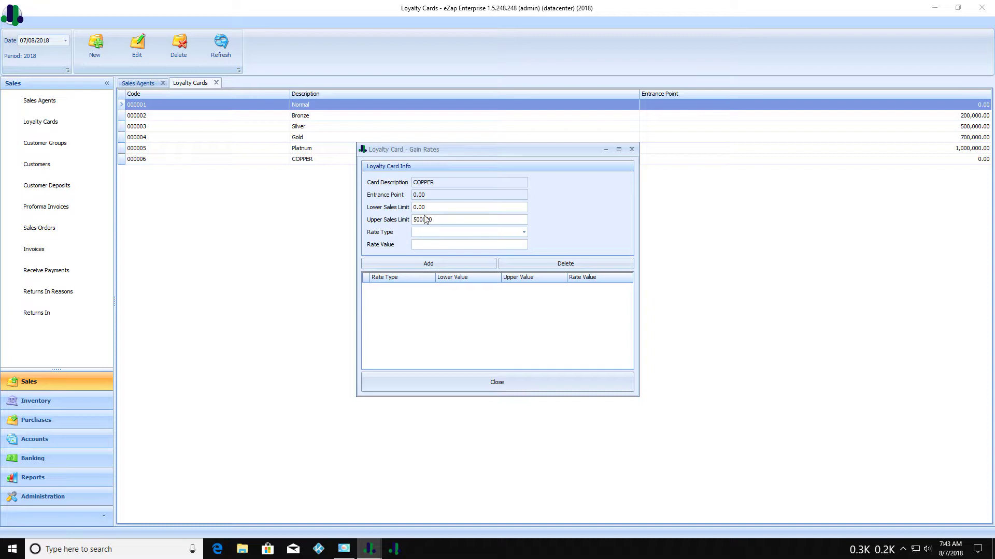
pyautogui.click(523, 232)
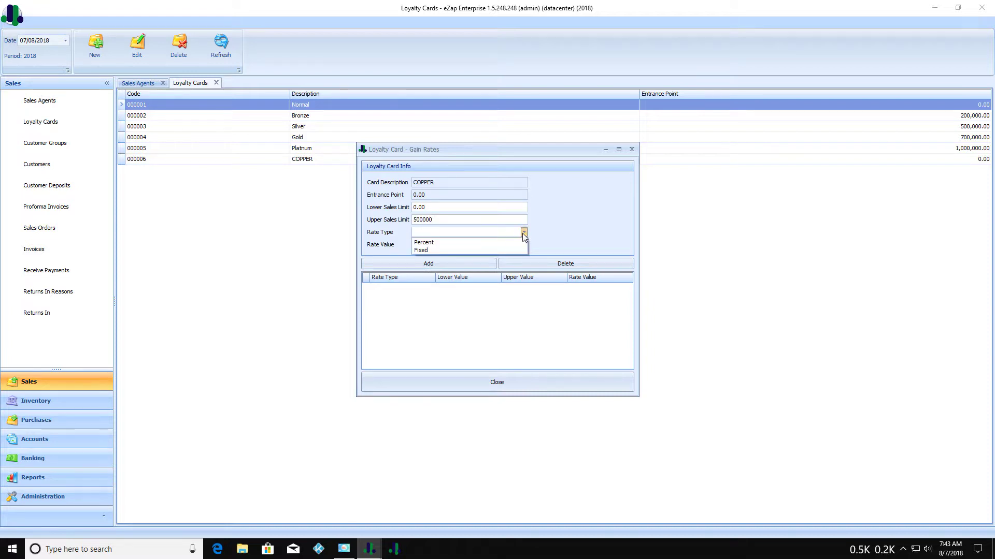
pyautogui.click(444, 242)
pyautogui.click(445, 244)
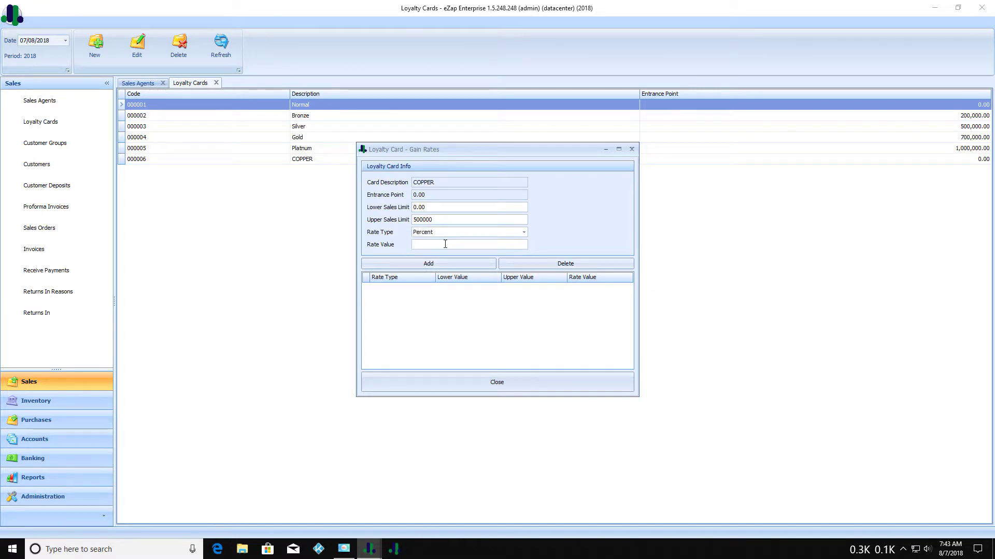
pyautogui.click(459, 265)
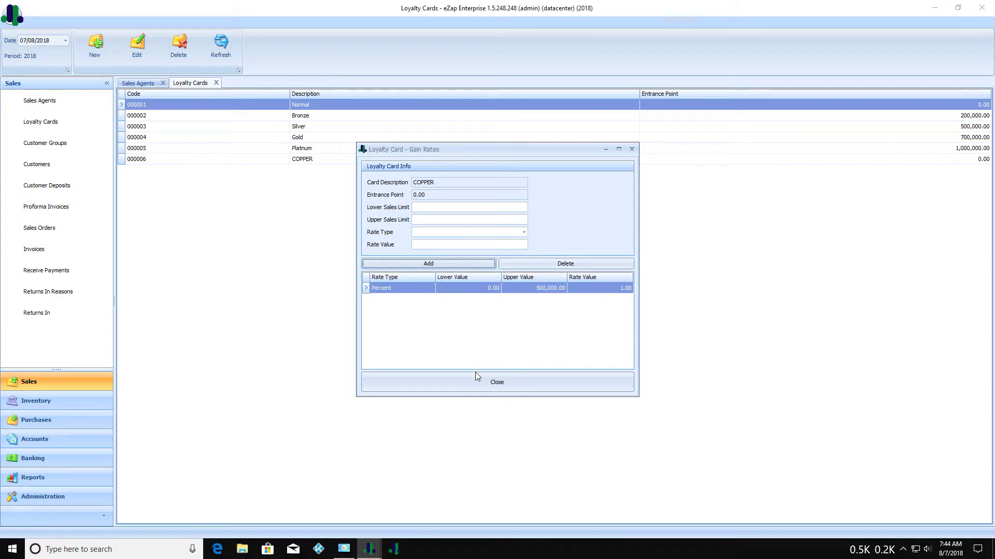
pyautogui.click(490, 380)
pyautogui.click(426, 317)
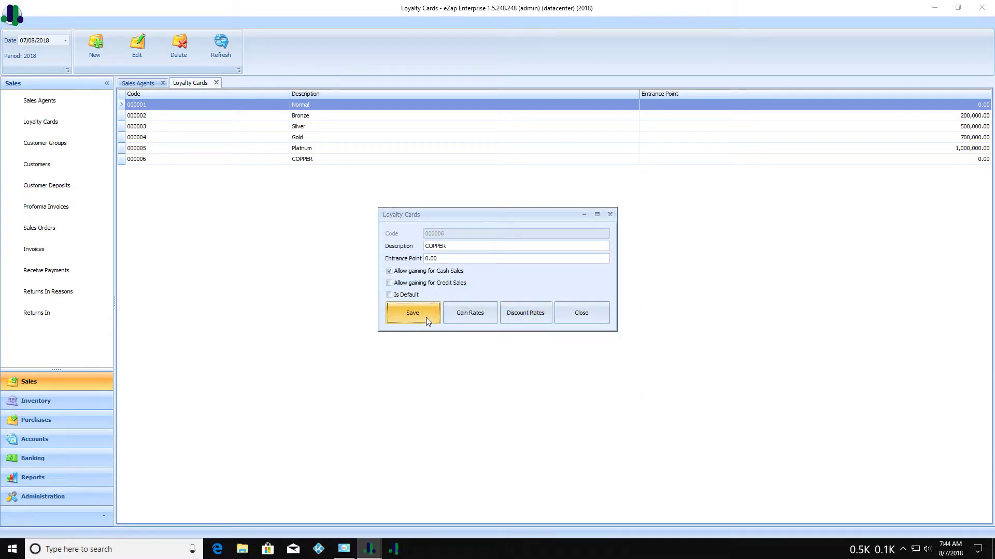
pyautogui.click(570, 312)
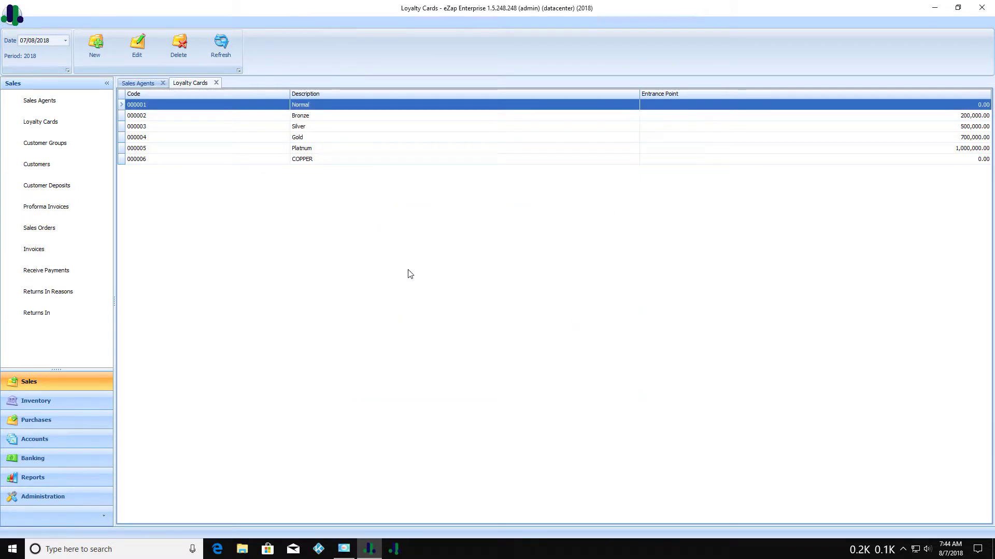
# Reopen the COPPER card to check its gain rates, then close it.
pyautogui.doubleClick(314, 159)
pyautogui.click(453, 314)
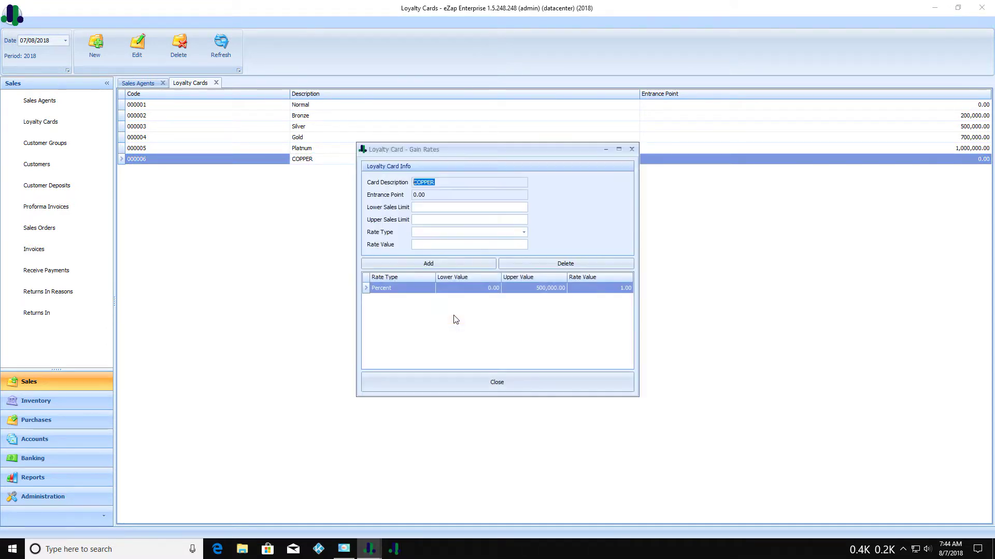
pyautogui.click(632, 150)
pyautogui.click(582, 313)
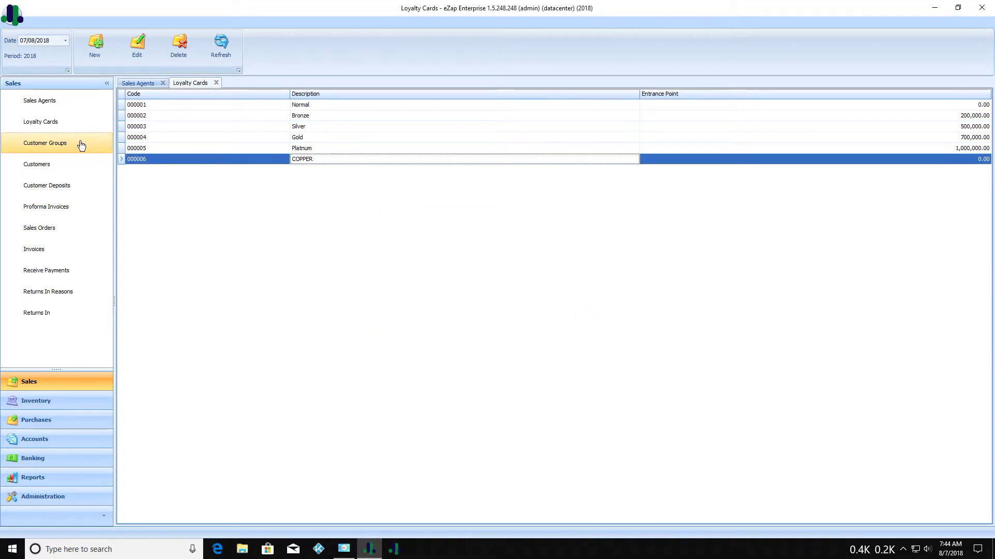
# Create and save customer group COPPER, code 000004.
pyautogui.click(53, 143)
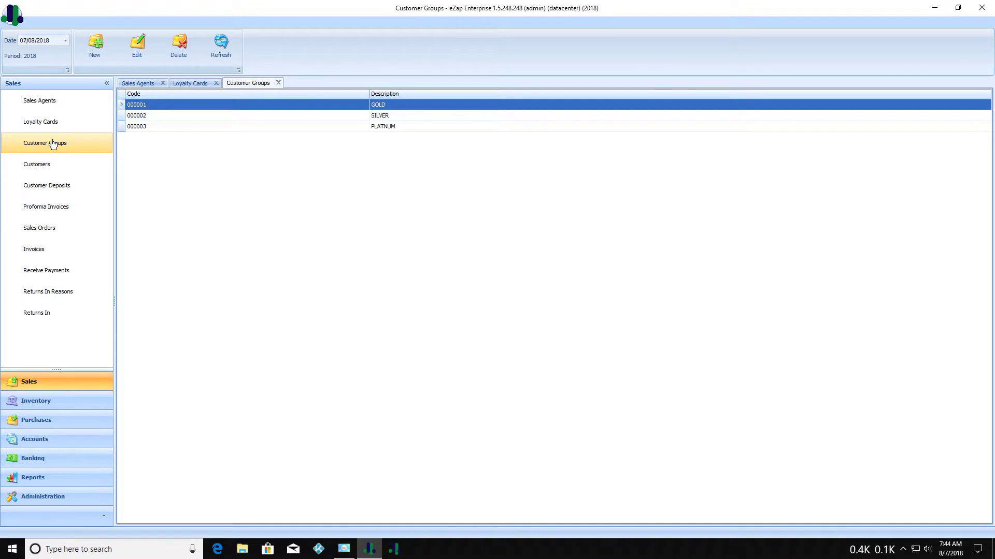
pyautogui.click(90, 52)
pyautogui.click(486, 264)
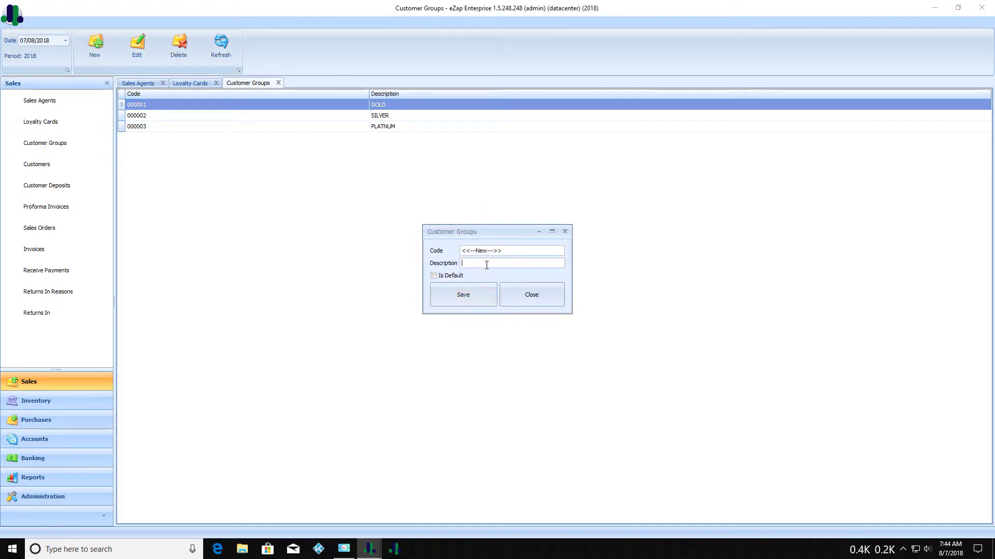
pyautogui.write('COPPER')
pyautogui.click(481, 292)
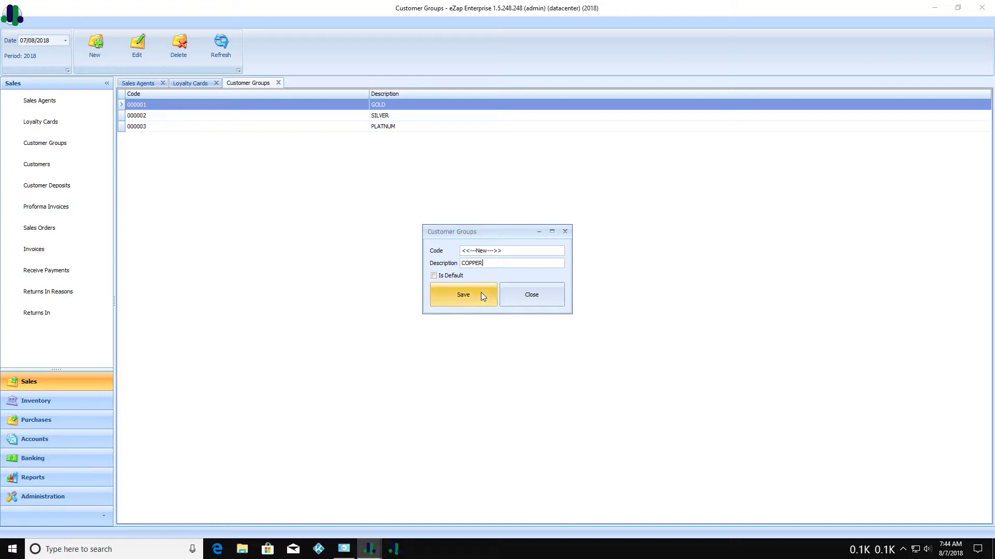
pyautogui.click(516, 291)
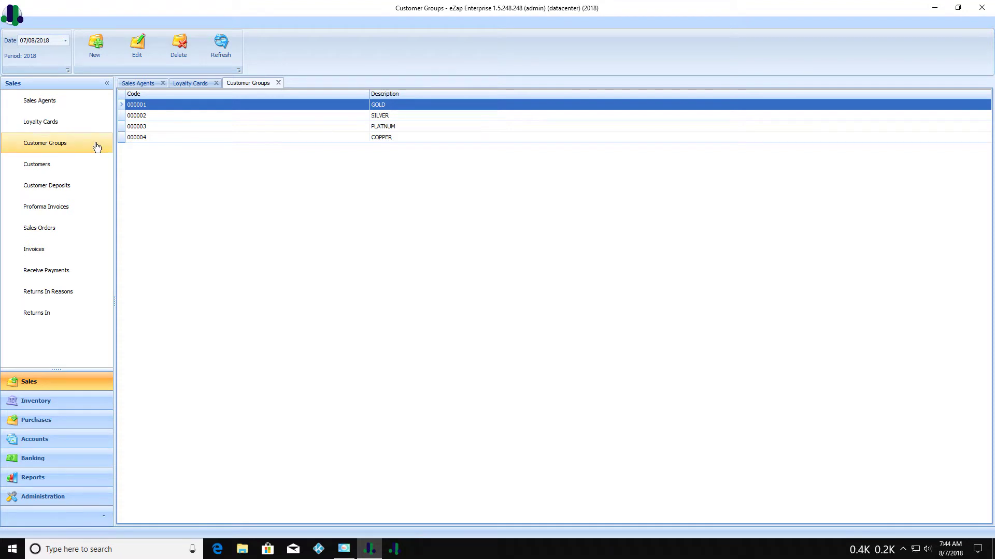
# Start a new customer with group COPPER and loyalty card COPPER.
pyautogui.click(56, 170)
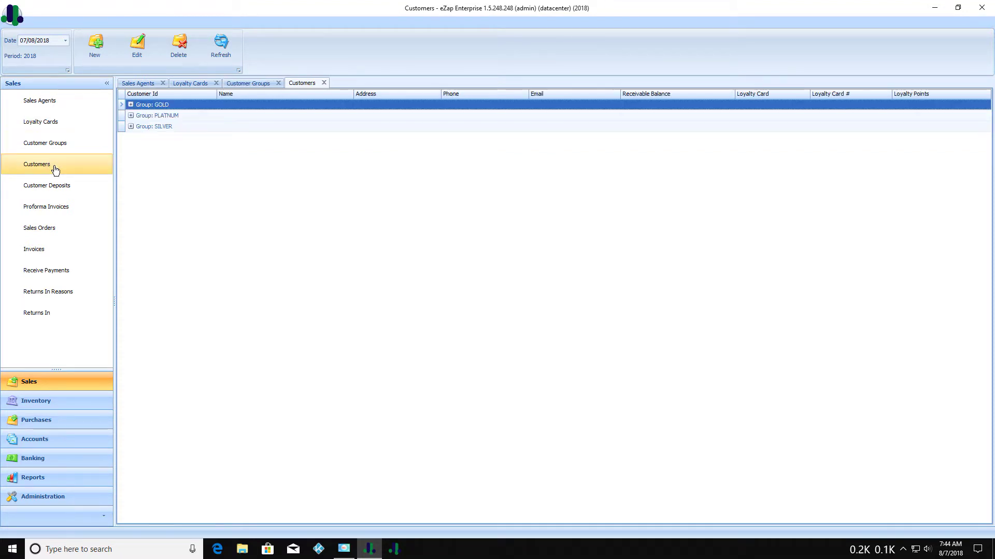
pyautogui.click(94, 46)
pyautogui.click(484, 180)
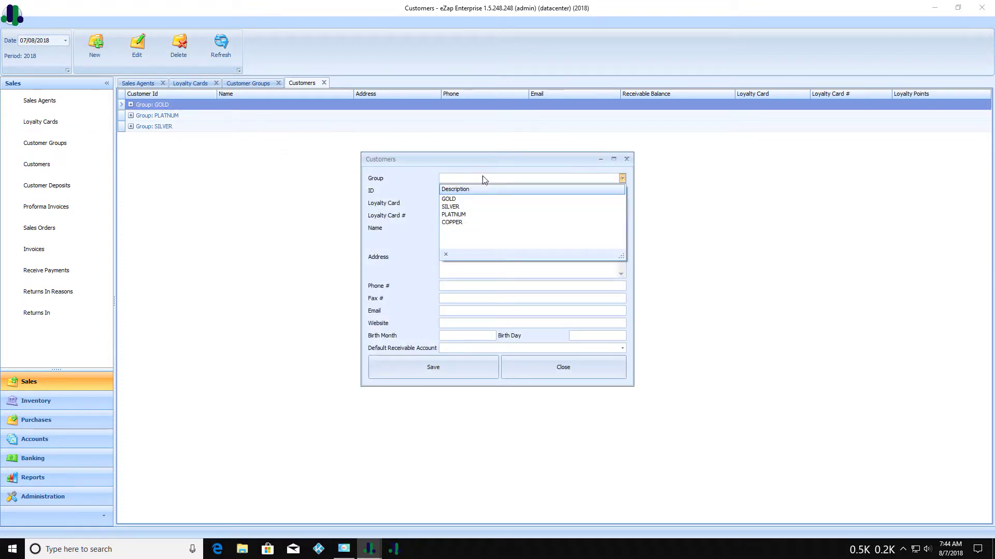
pyautogui.click(466, 222)
pyautogui.click(466, 203)
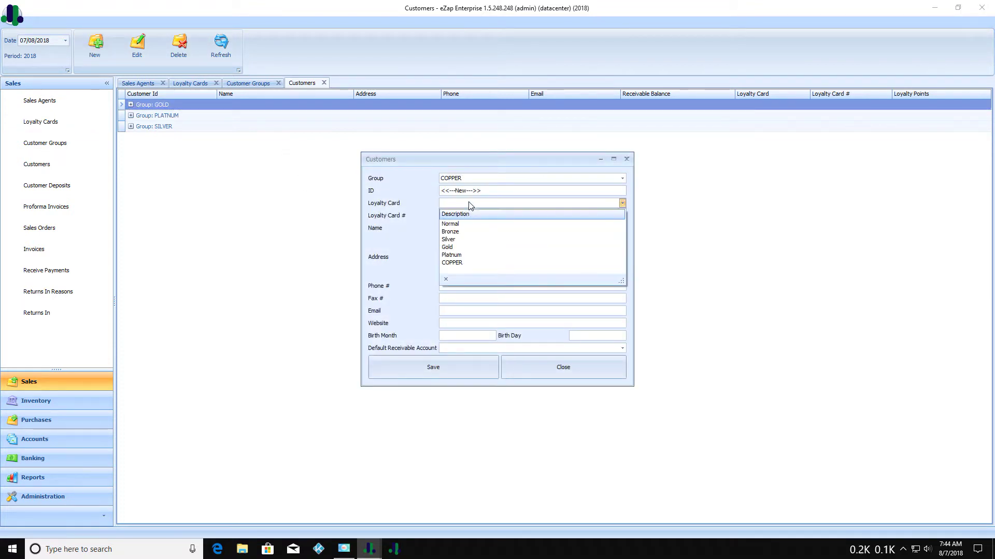
pyautogui.click(458, 263)
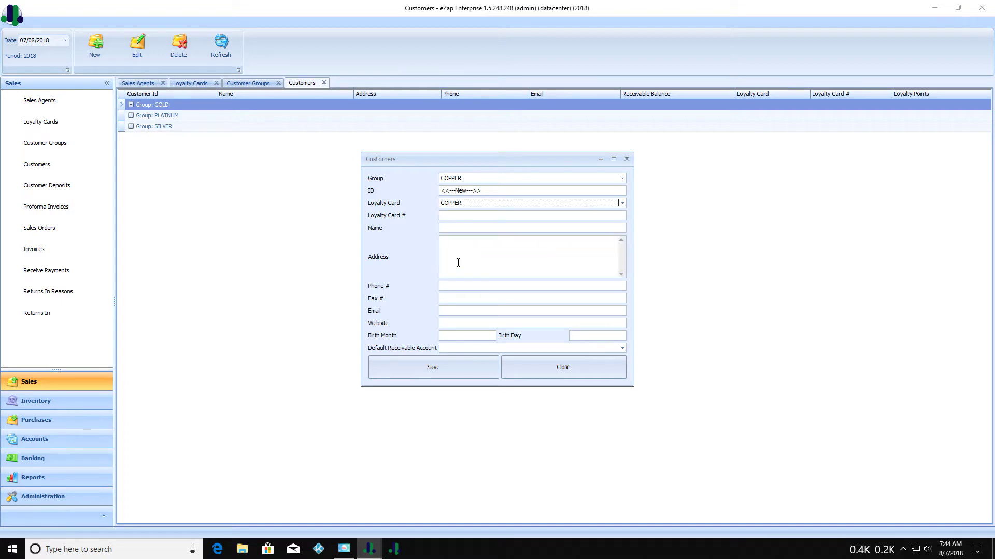
pyautogui.click(455, 218)
# Fill in the loyalty card number, customer's name, two-line address, phone number and e-mail.
pyautogui.write('000222')
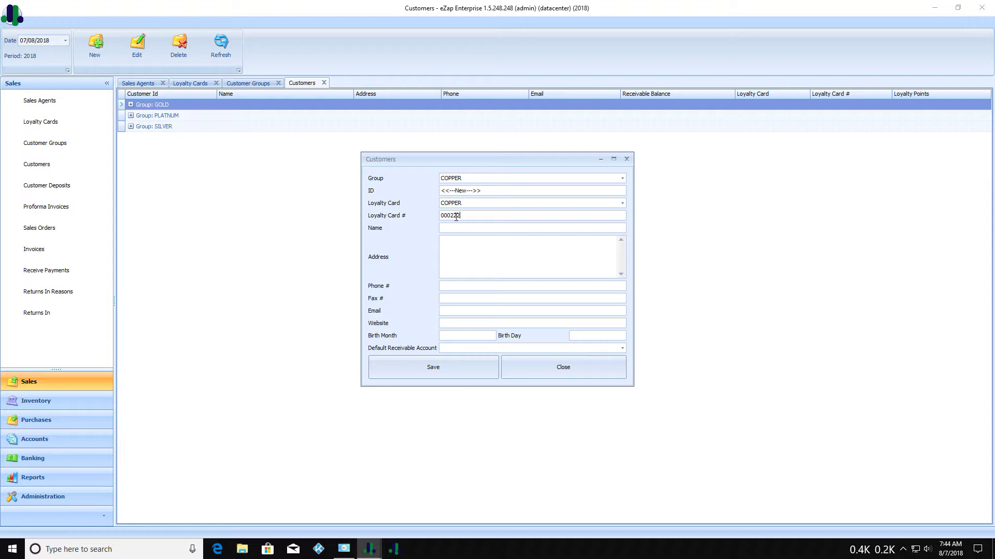
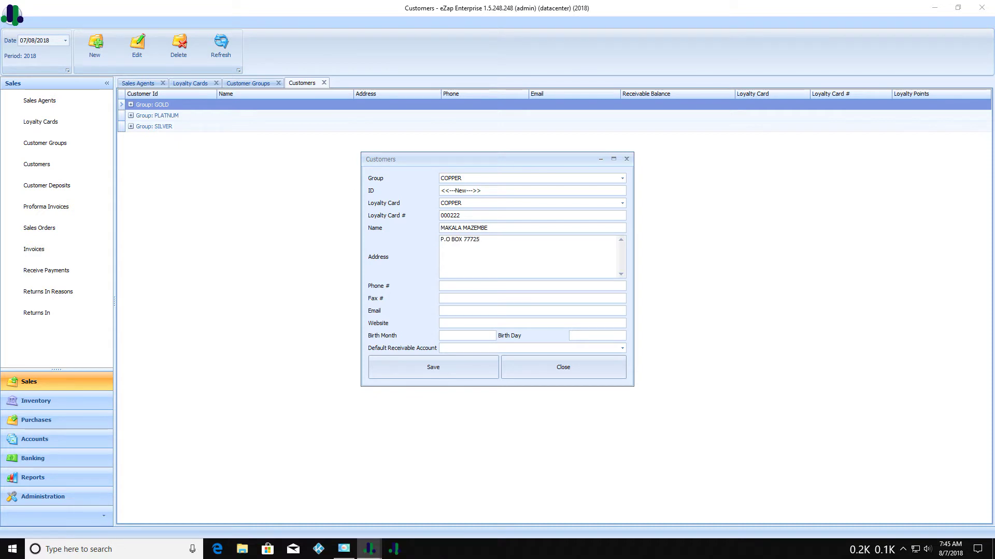
pyautogui.press('Return')
pyautogui.write('OSTA')
pyautogui.click(459, 283)
pyautogui.click(453, 301)
pyautogui.write('6363')
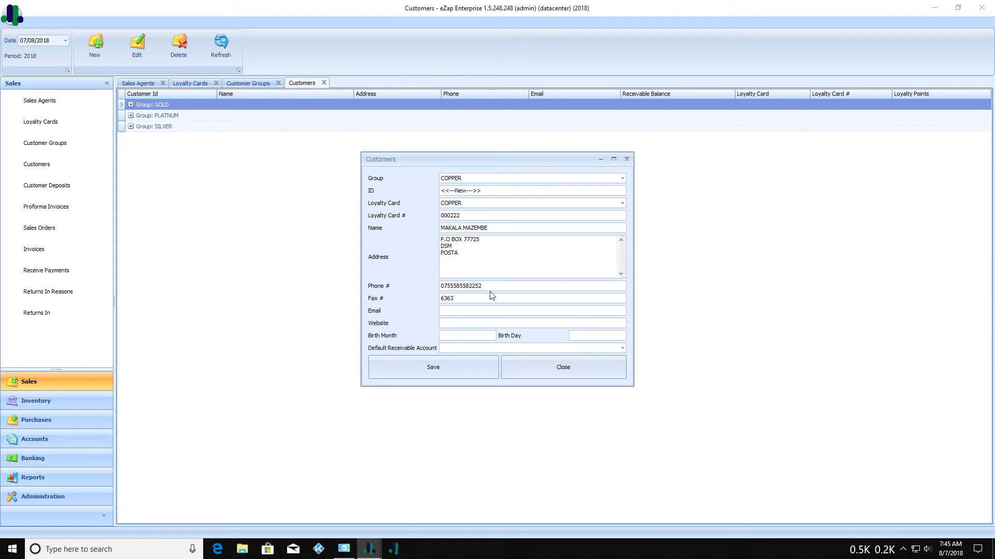
# Save the customer and select the new COPPER customer in the list.
pyautogui.click(465, 368)
pyautogui.click(528, 369)
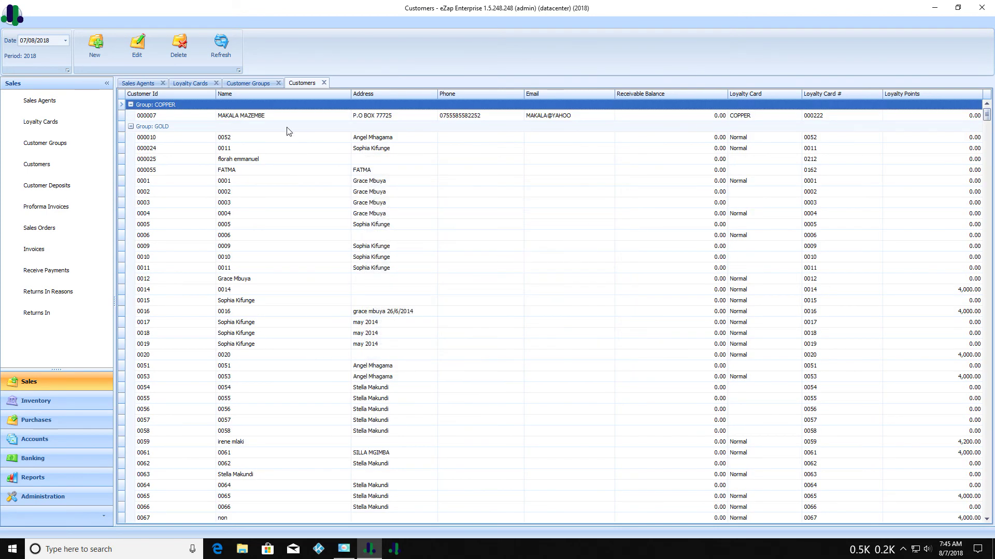
pyautogui.click(268, 120)
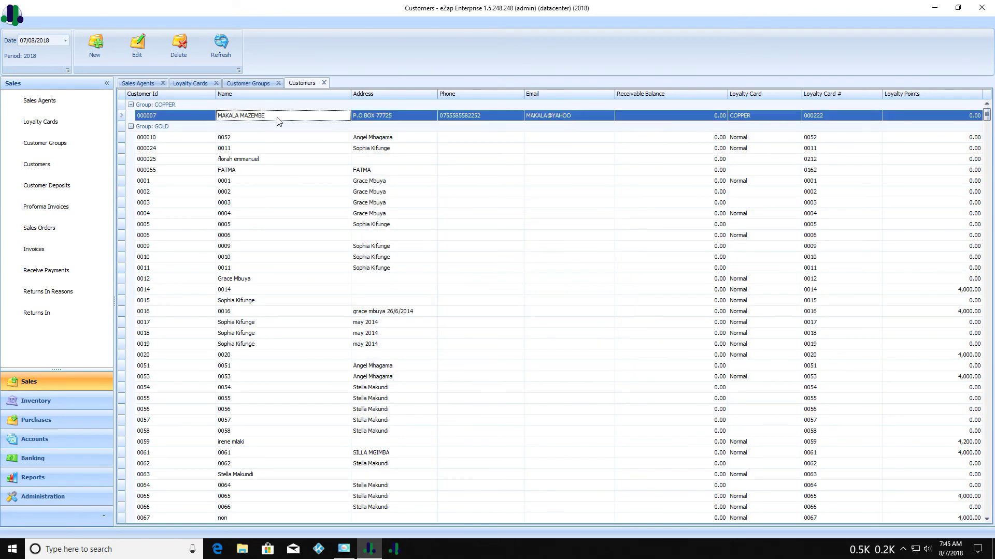
pyautogui.click(59, 170)
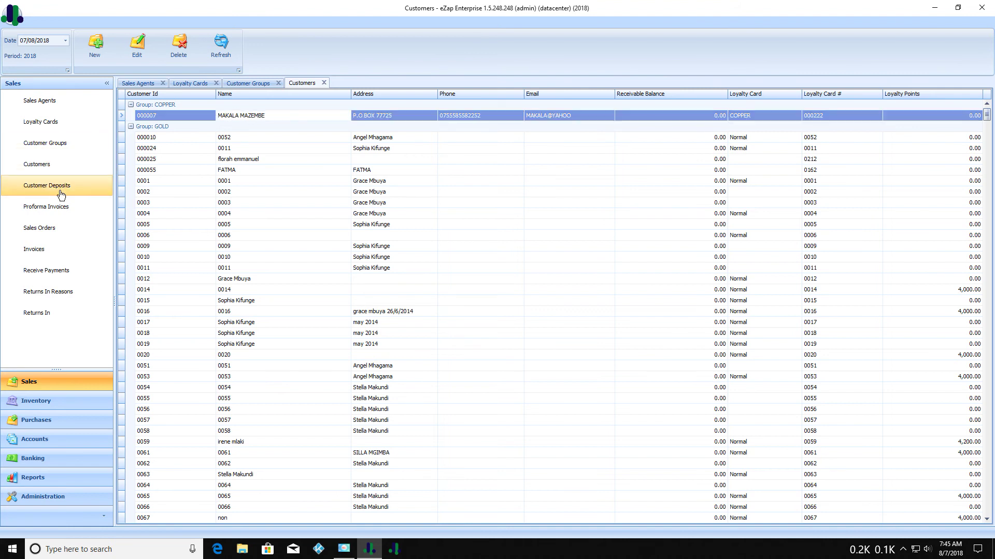
# Open Customer Deposits and view a blank new deposit form, closing it unsaved.
pyautogui.click(65, 188)
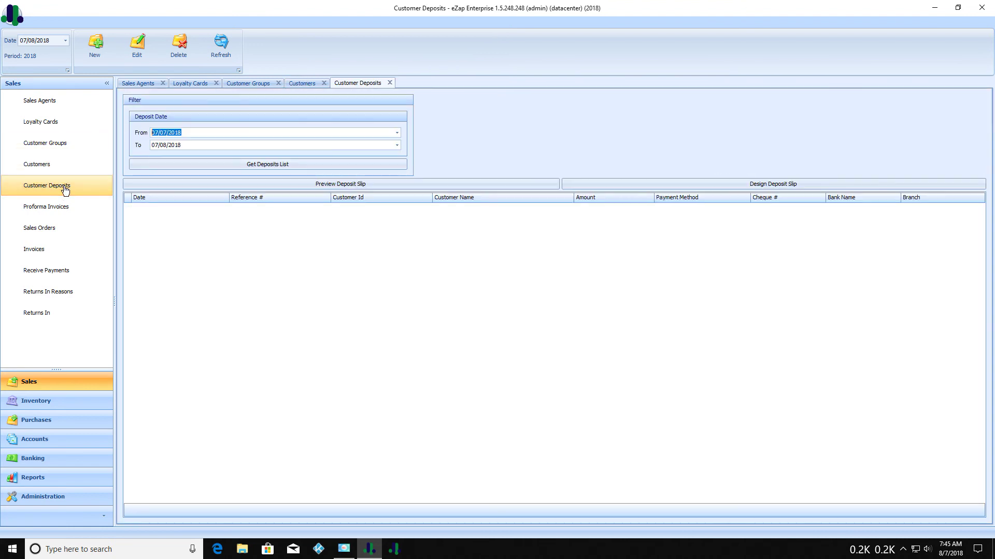
pyautogui.click(103, 55)
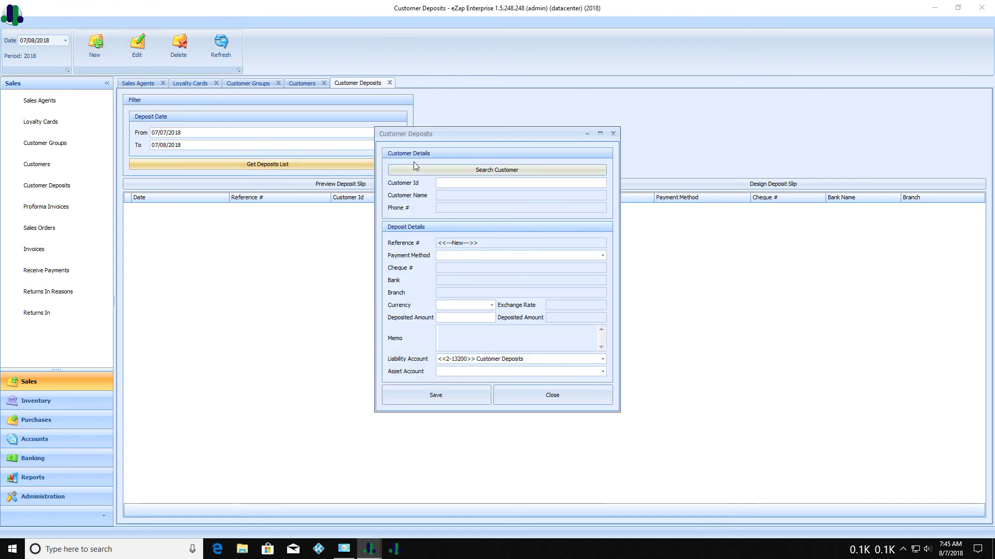
pyautogui.click(613, 133)
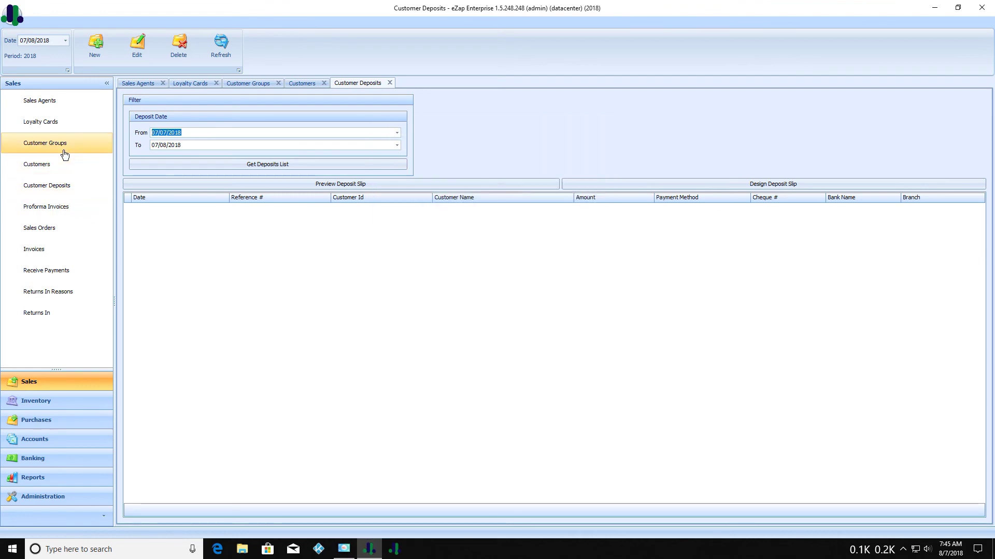